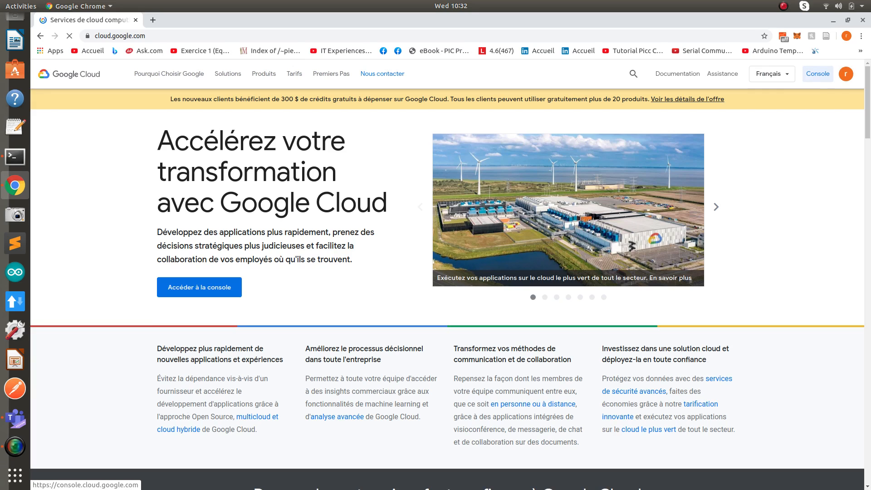
# Step: Open the Google Cloud console from the Google Cloud homepage, and bring up a Terminal window
pyautogui.click(818, 74)
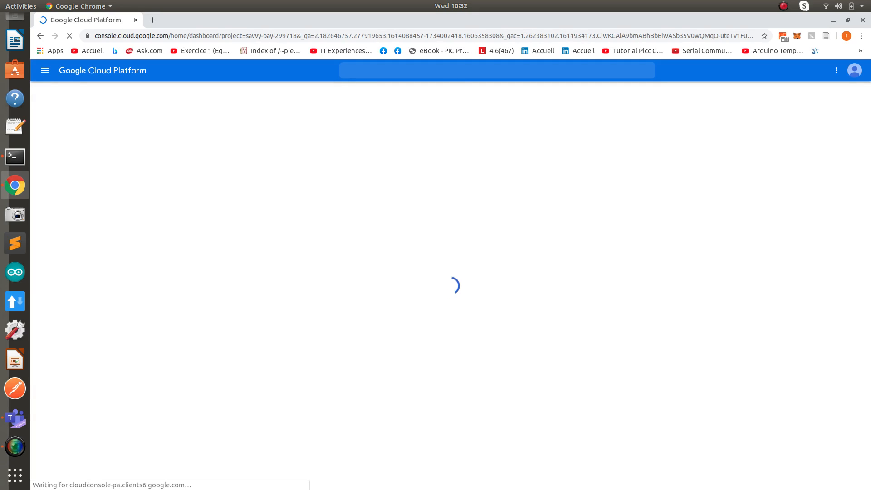
pyautogui.rightClick(15, 156)
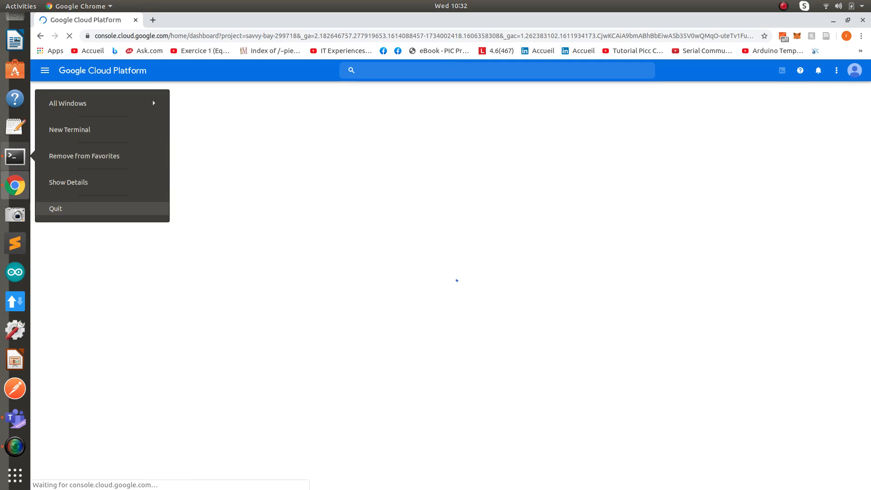
pyautogui.click(15, 157)
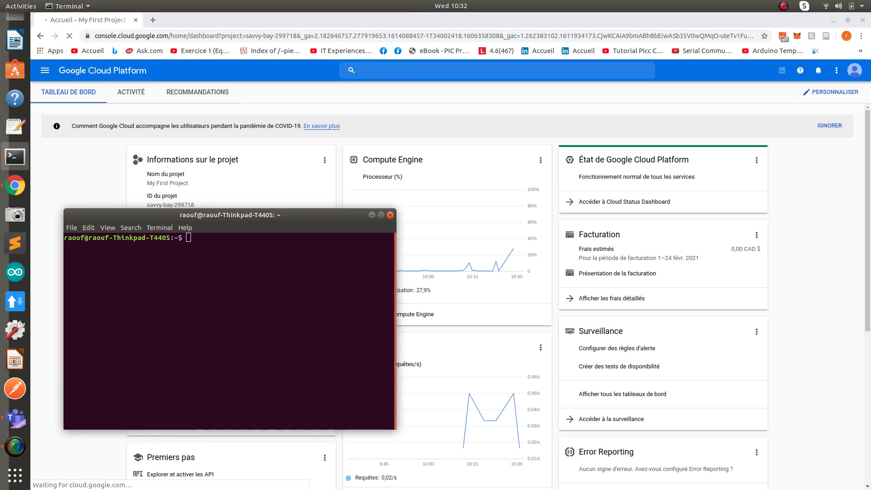
# Step: Run ssh-keygen -t rsa -b 4096 -C REI40 to generate a 4096-bit RSA key pair
pyautogui.press('Up')
pyautogui.press('Up')
pyautogui.press('Up')
pyautogui.press('Up')
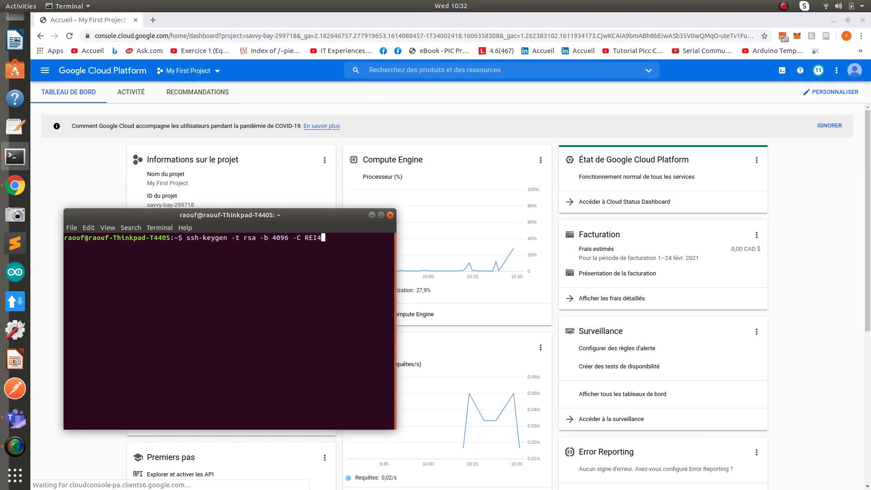
pyautogui.write('0')
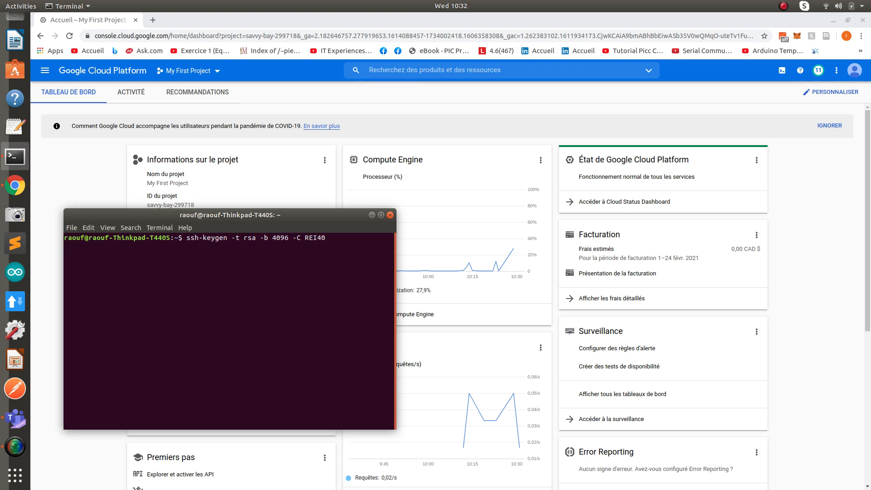
pyautogui.moveTo(230, 215); pyautogui.dragTo(411, 191)
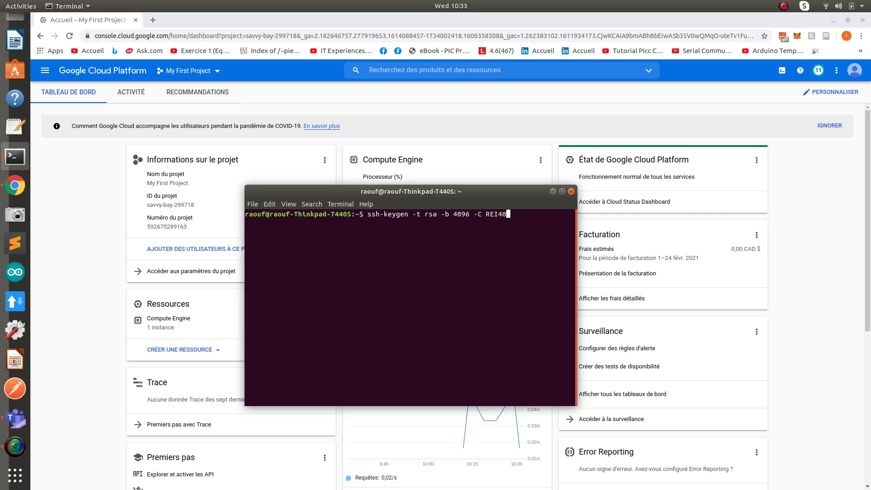
pyautogui.moveTo(368, 214); pyautogui.dragTo(511, 214)
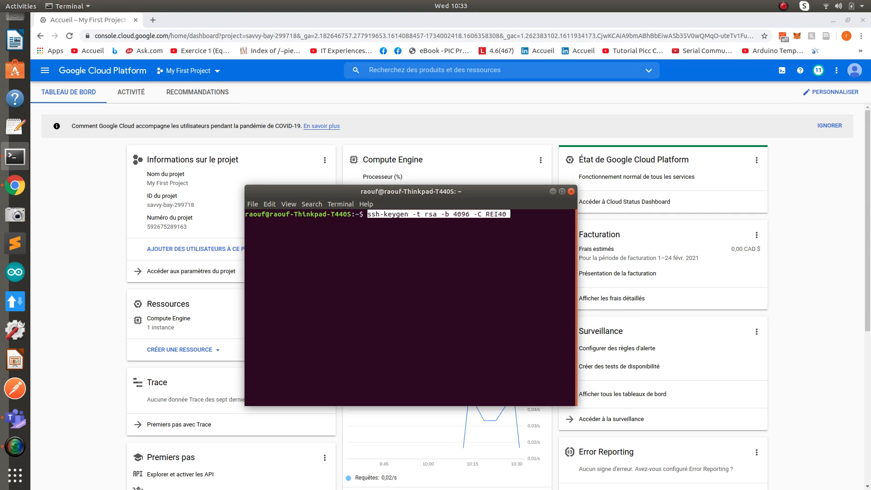
pyautogui.click(430, 214)
pyautogui.doubleClick(430, 214)
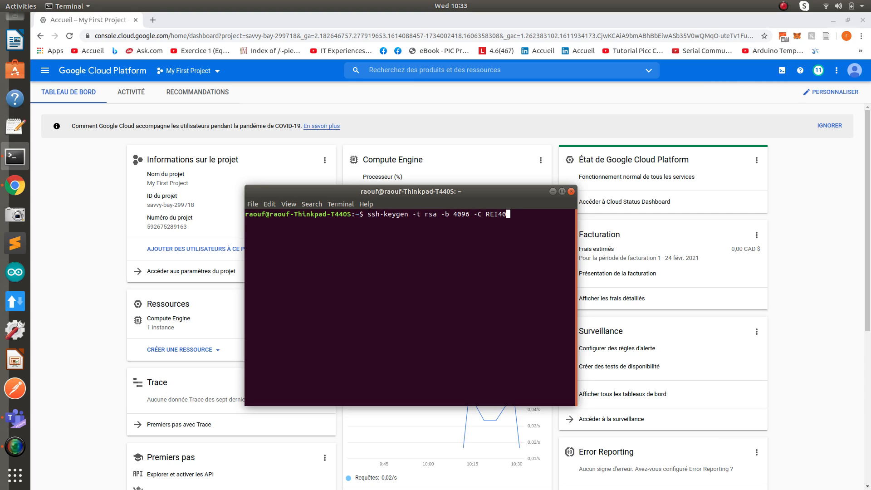
pyautogui.doubleClick(461, 214)
pyautogui.doubleClick(496, 214)
pyautogui.click(496, 214)
pyautogui.press('Return')
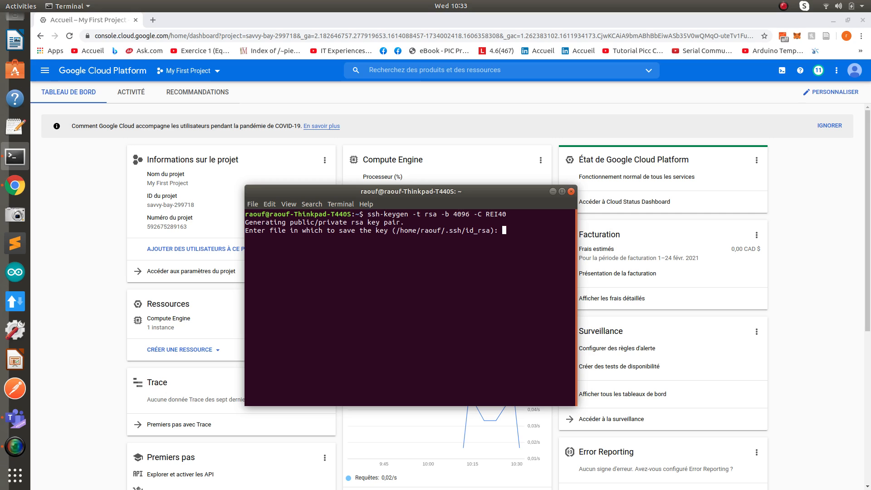
# Step: Save the key pair as rei40 in the suggested home directory path, with an empty passphrase
pyautogui.moveTo(396, 230); pyautogui.dragTo(441, 230)
pyautogui.rightClick(440, 231)
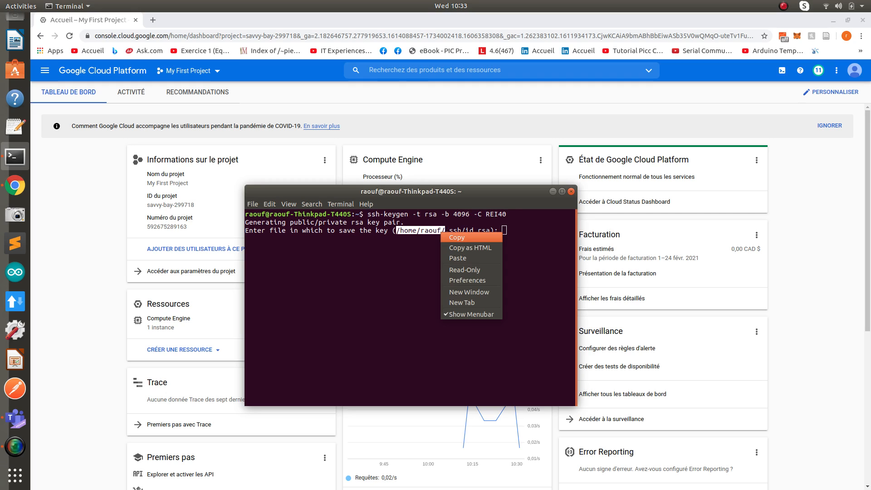
pyautogui.click(453, 237)
pyautogui.click(510, 223)
pyautogui.rightClick(509, 224)
pyautogui.click(527, 251)
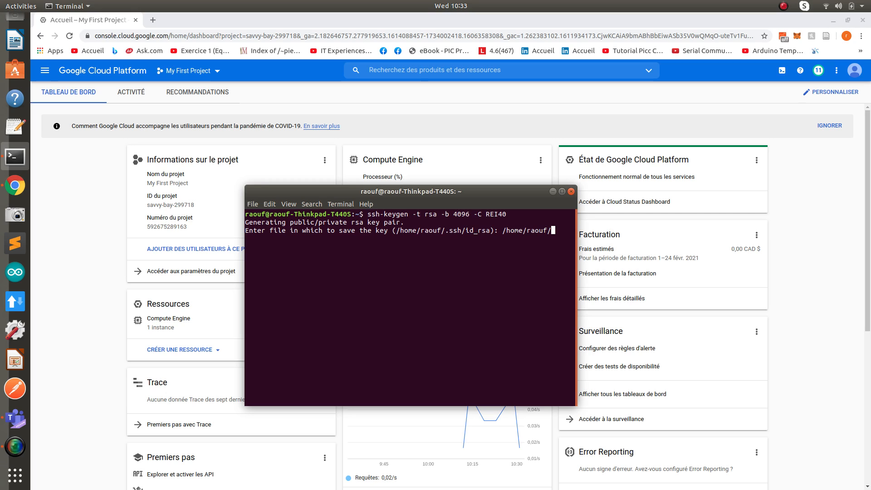
pyautogui.write('rei40')
pyautogui.press('Return')
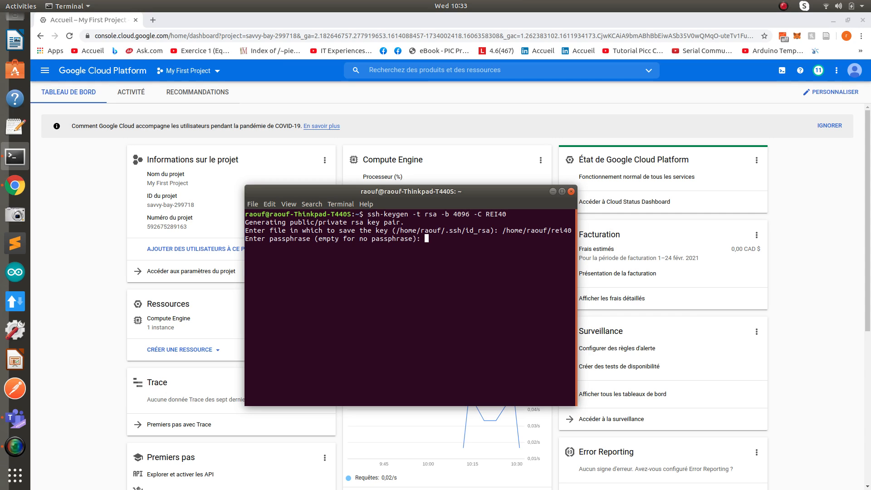
pyautogui.press('Return')
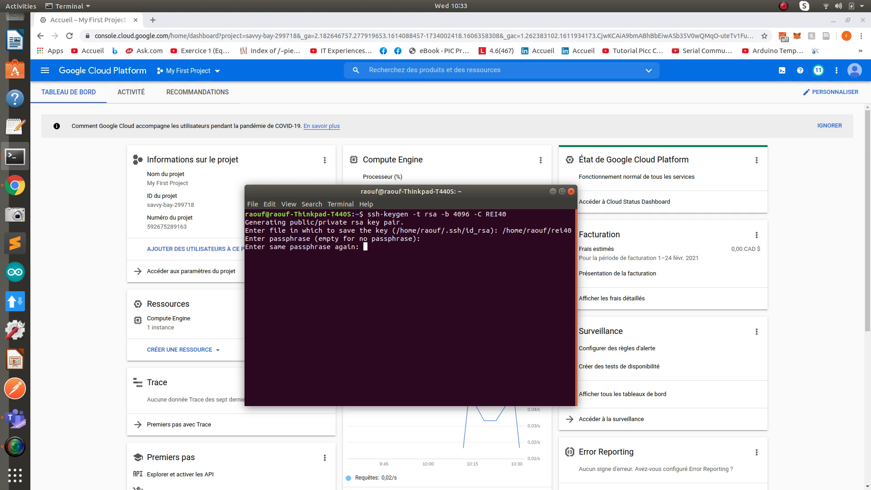
pyautogui.press('Return')
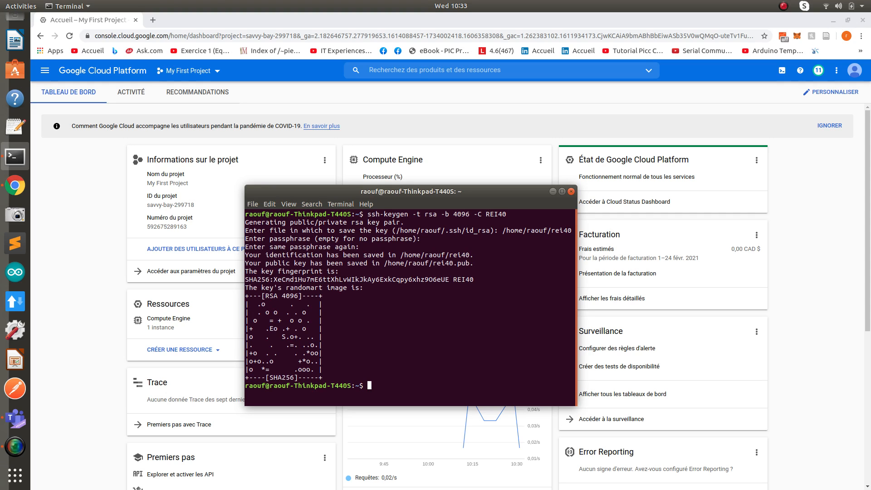
# Step: Change to the home directory where the key was saved, reusing the path from the key's save location
pyautogui.write('cd')
pyautogui.moveTo(502, 230); pyautogui.dragTo(550, 230)
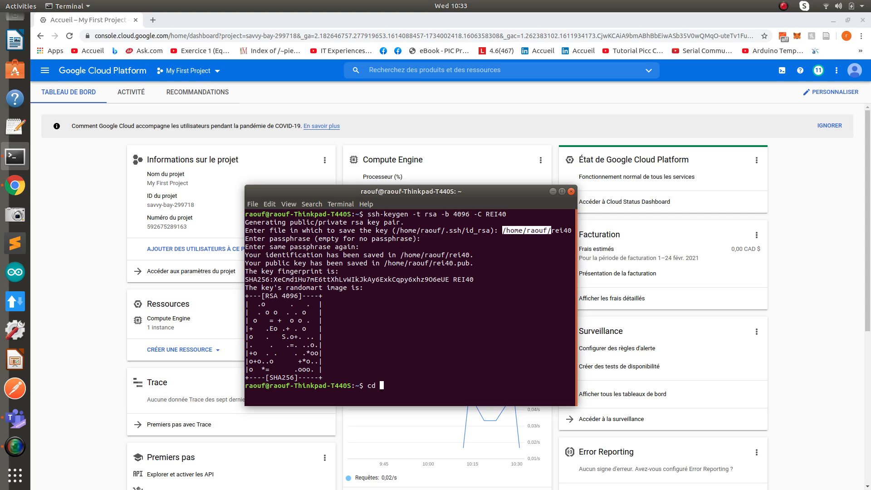
pyautogui.rightClick(540, 232)
pyautogui.click(556, 237)
pyautogui.click(480, 312)
pyautogui.rightClick(480, 313)
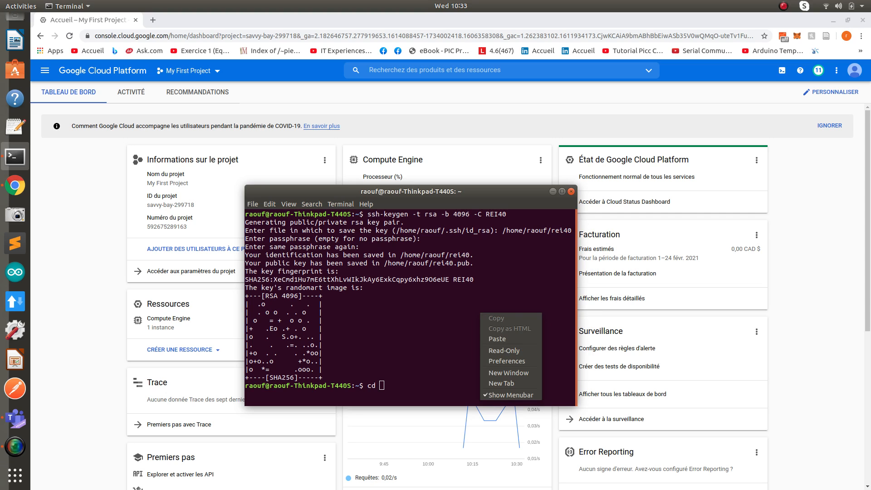
pyautogui.click(497, 338)
pyautogui.press('Return')
# Step: Output the contents of rei40.pub with cat and copy the whole public key, including the REI40 comment
pyautogui.write('cat ')
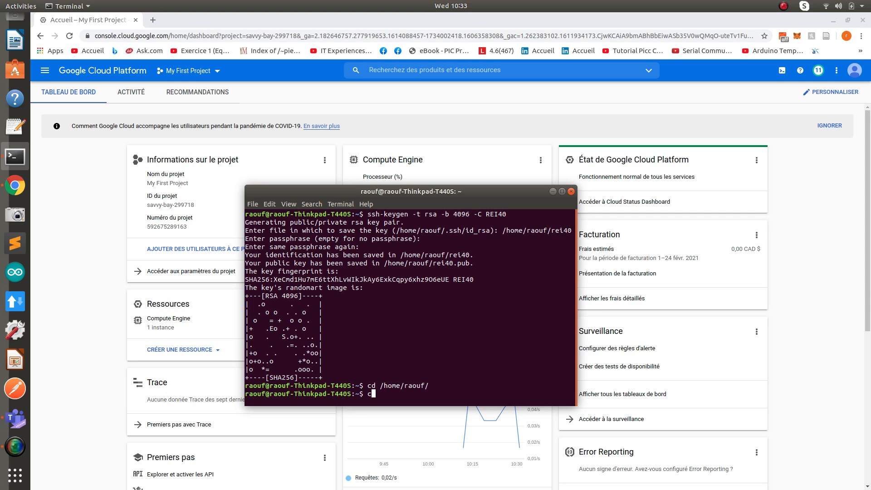
pyautogui.write('rei40.pub')
pyautogui.press('Return')
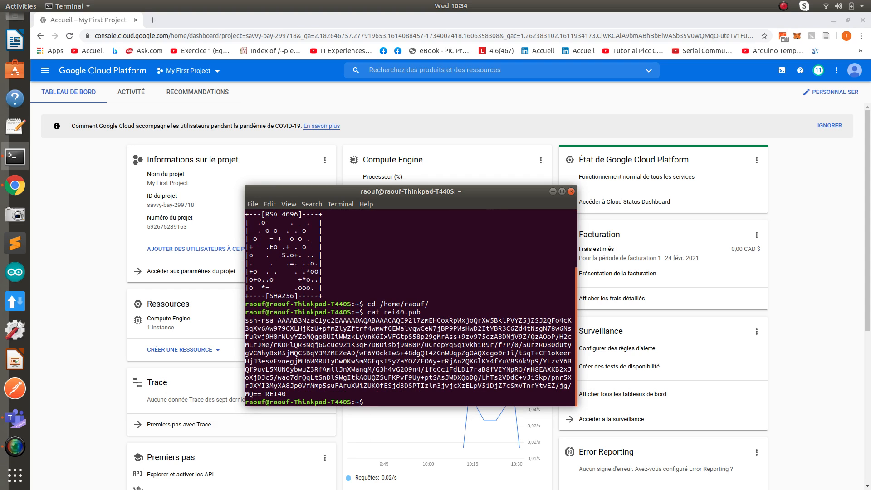
pyautogui.moveTo(286, 394); pyautogui.dragTo(245, 320)
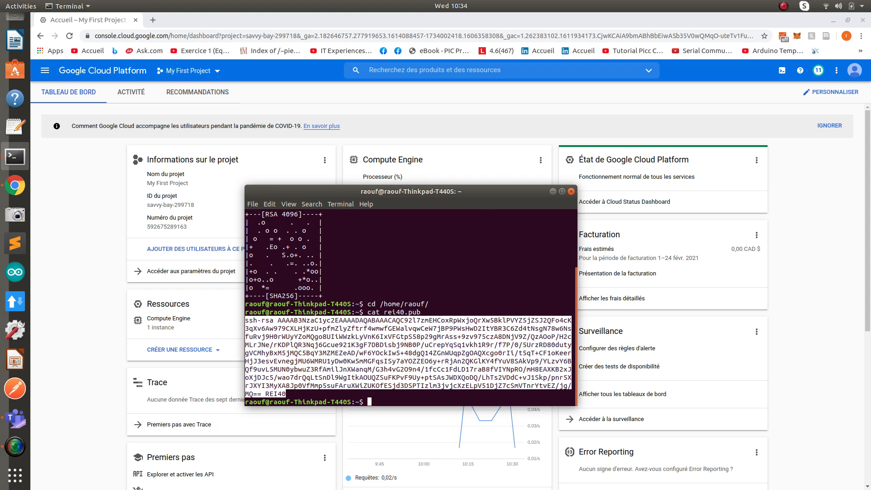
pyautogui.rightClick(253, 328)
pyautogui.click(268, 335)
# Step: Switch to Chrome and open the SSH keys (Clés SSH) section of the Compute Engine metadata
pyautogui.click(15, 184)
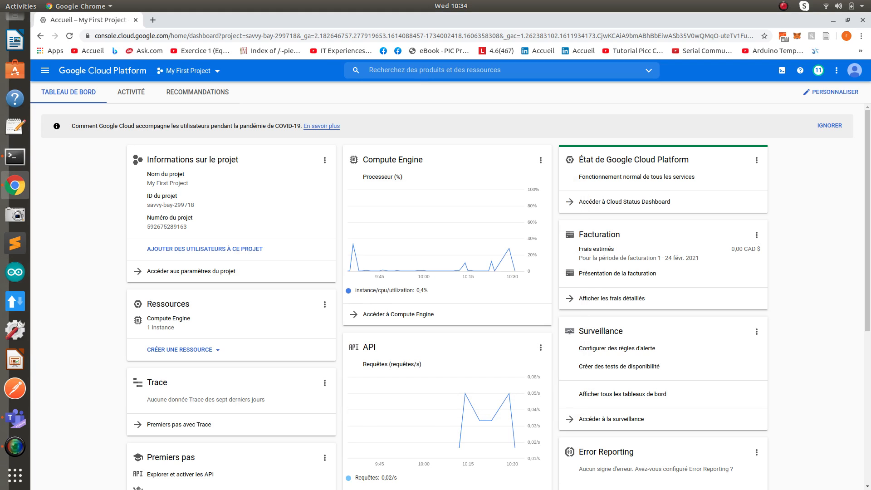
pyautogui.click(45, 70)
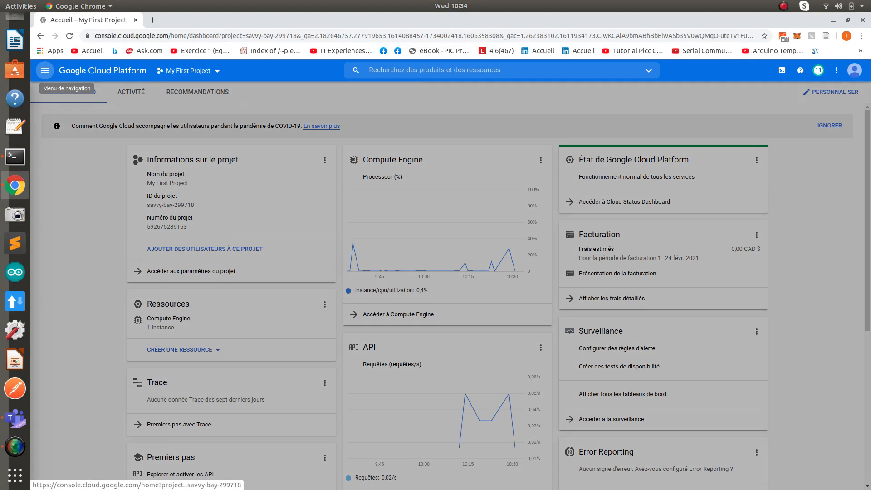
pyautogui.moveTo(91, 160)
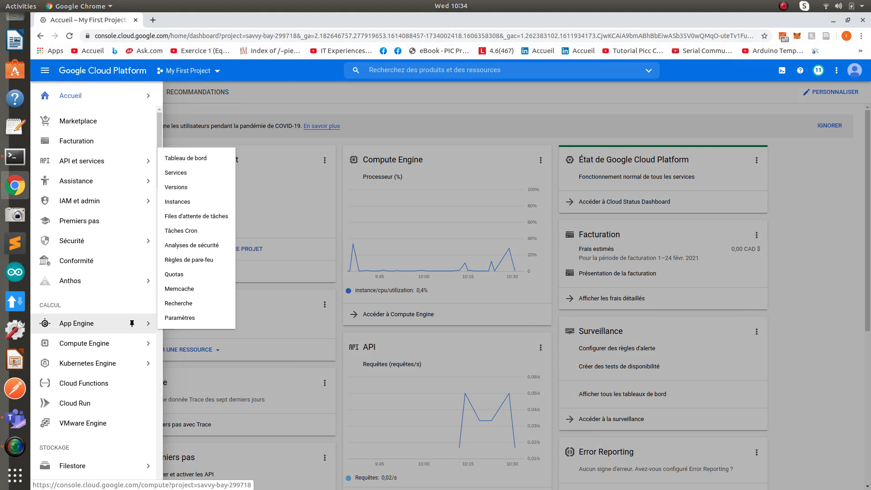
pyautogui.moveTo(131, 343)
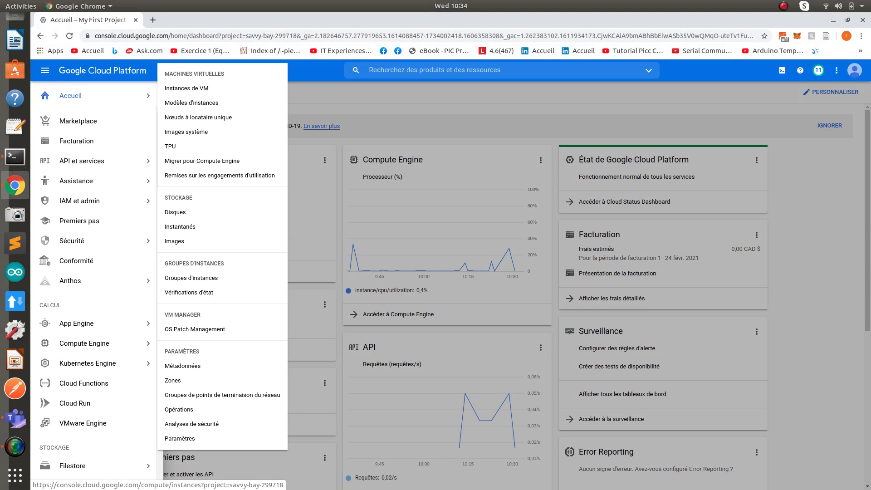
pyautogui.click(181, 366)
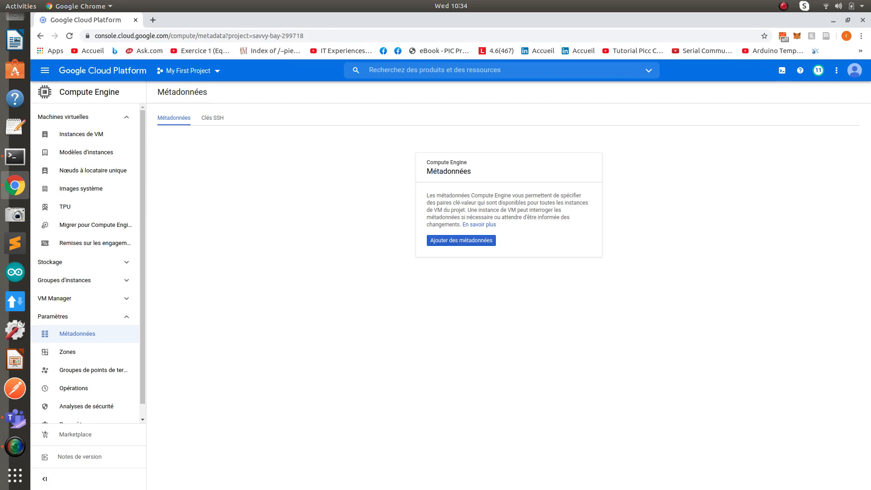
pyautogui.click(212, 118)
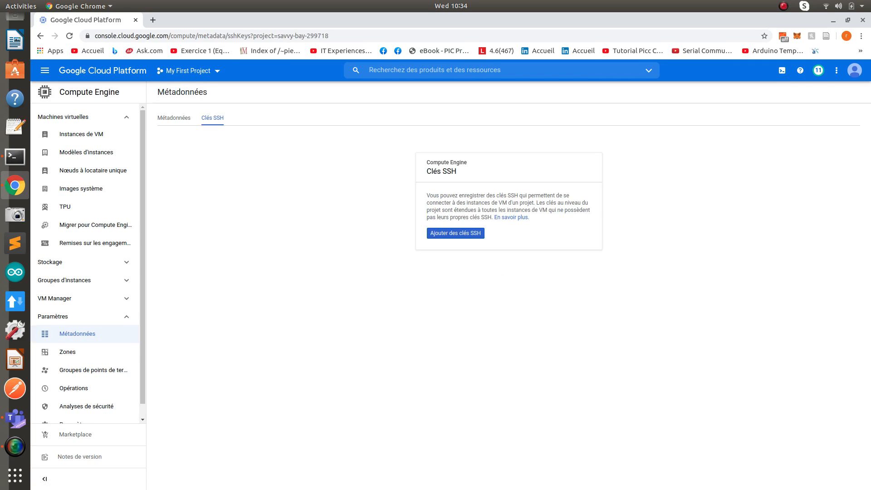
# Step: Add the copied public key to the project's SSH keys and save it
pyautogui.click(454, 233)
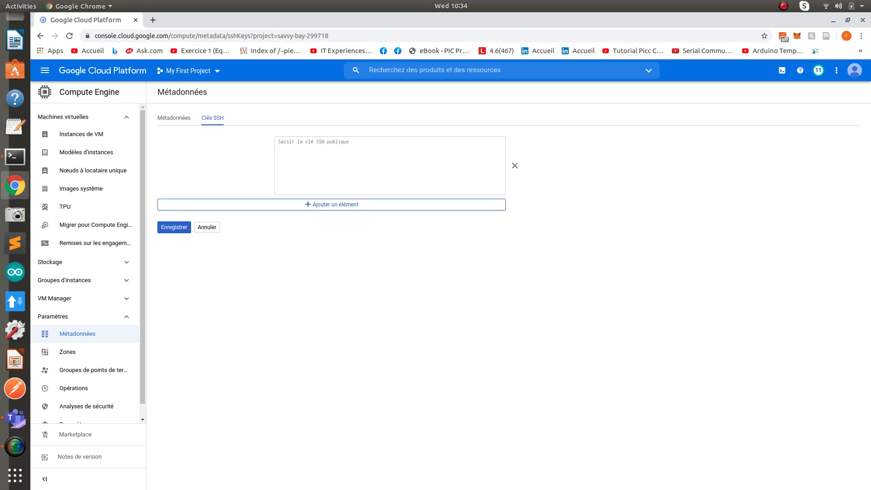
pyautogui.hotkey('ctrl', 'v')
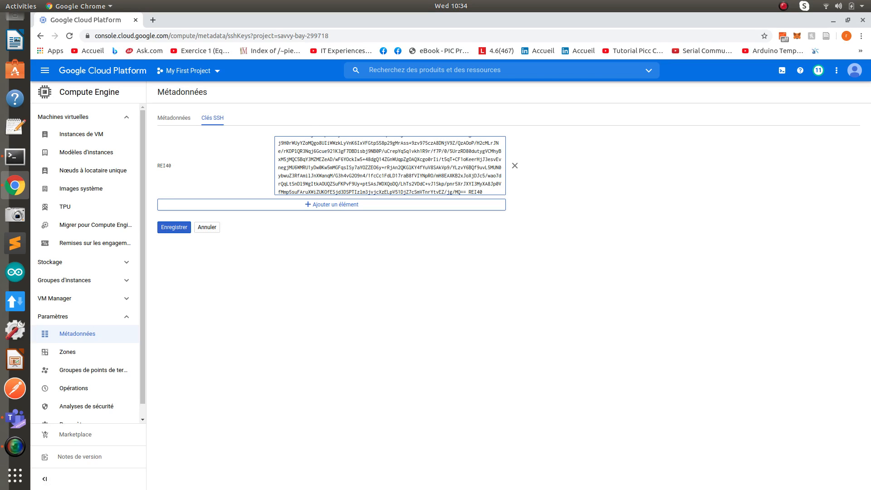
pyautogui.click(174, 227)
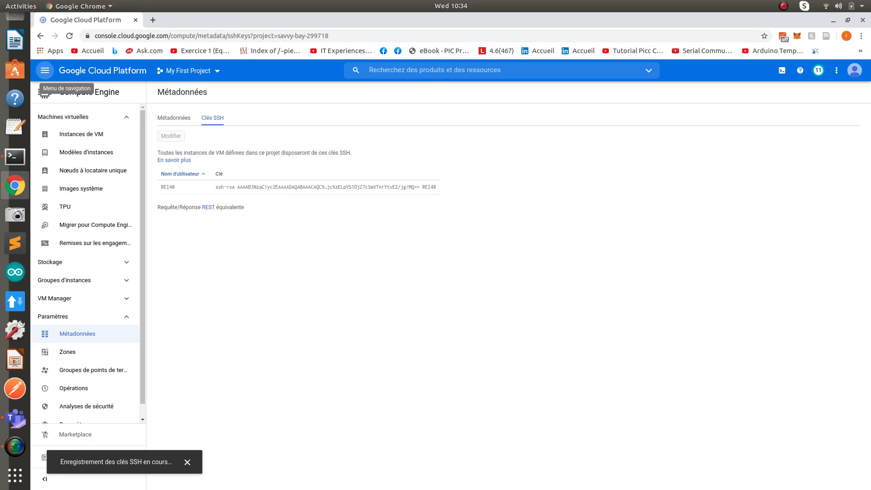
# Step: Go to the Compute Engine VM instances and start creating a new instance
pyautogui.click(44, 70)
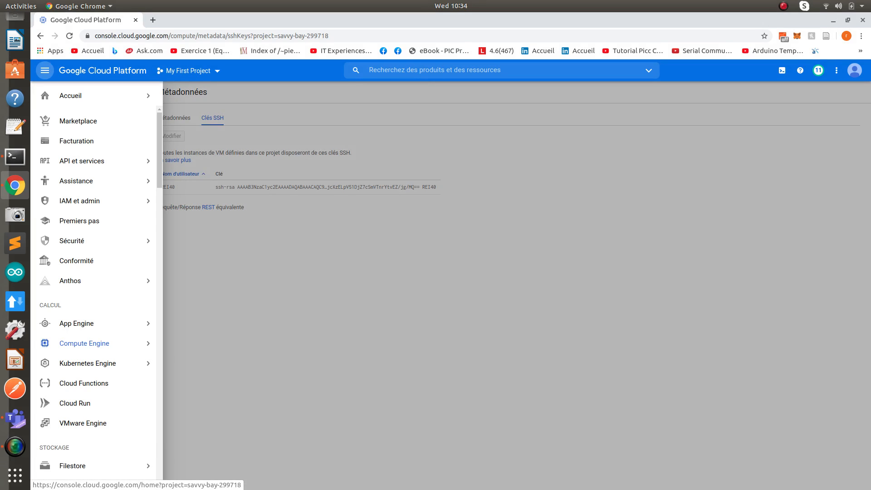
pyautogui.moveTo(132, 342)
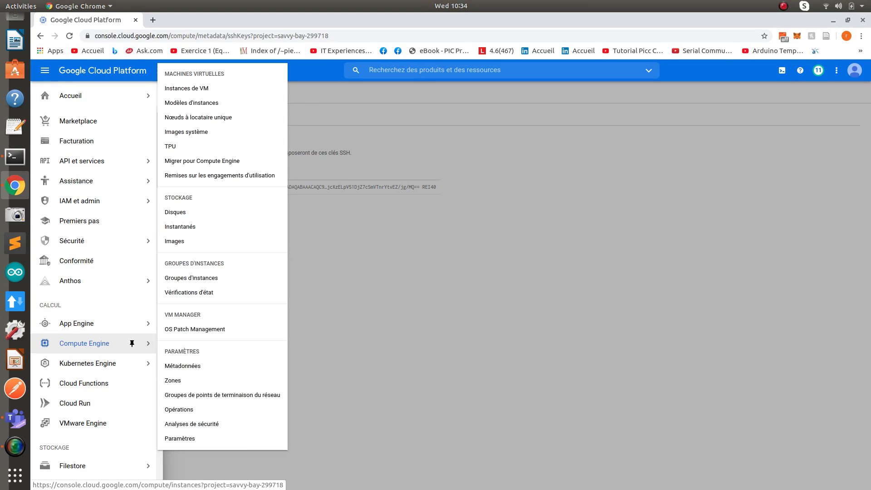
pyautogui.click(186, 88)
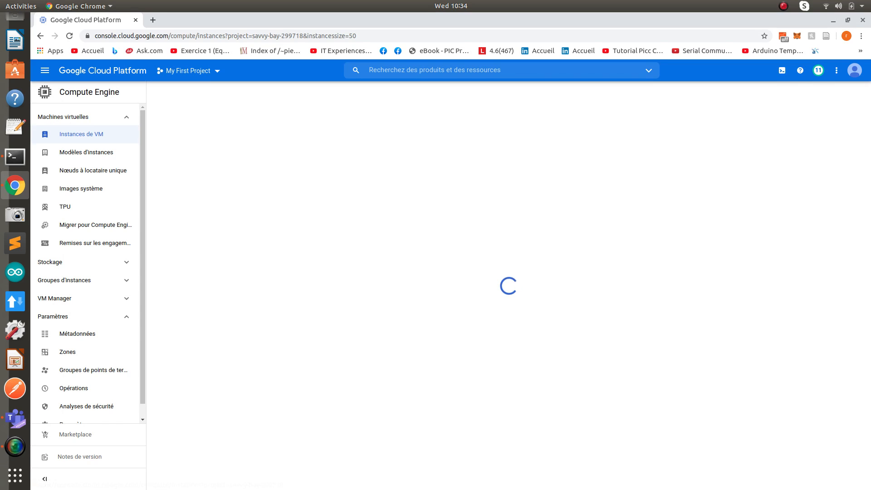
pyautogui.click(285, 91)
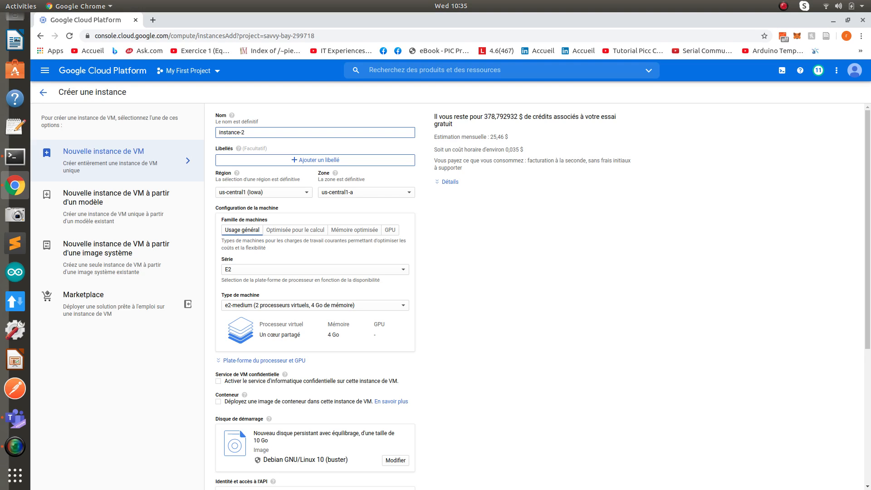
# Step: Set the new instance's region to northamerica-northeast1 (Montréal)
pyautogui.click(263, 192)
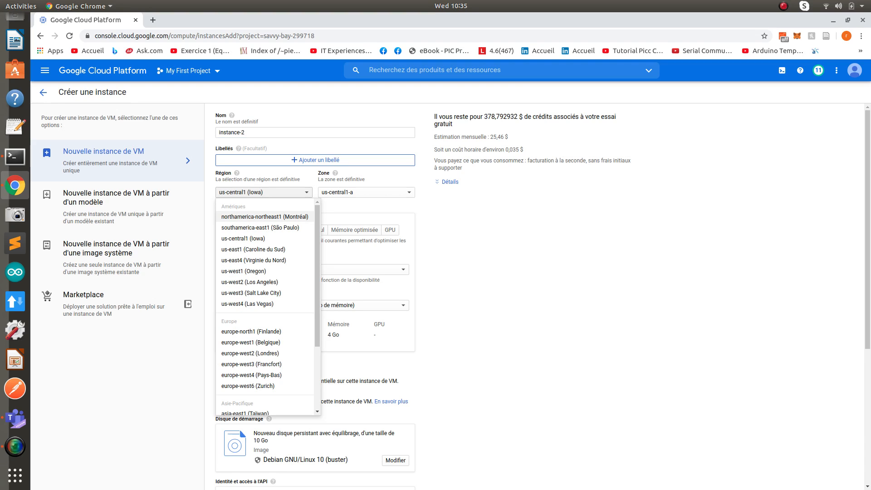
pyautogui.click(264, 217)
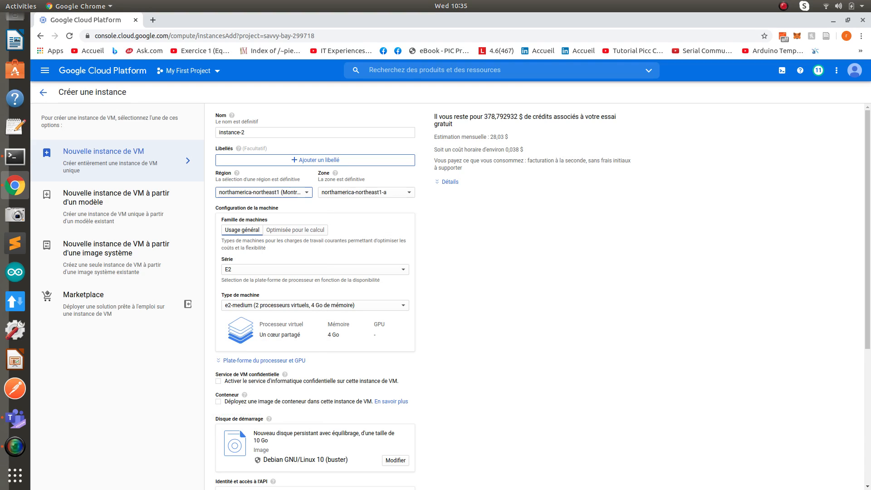
pyautogui.scroll(-8, 449, 294)
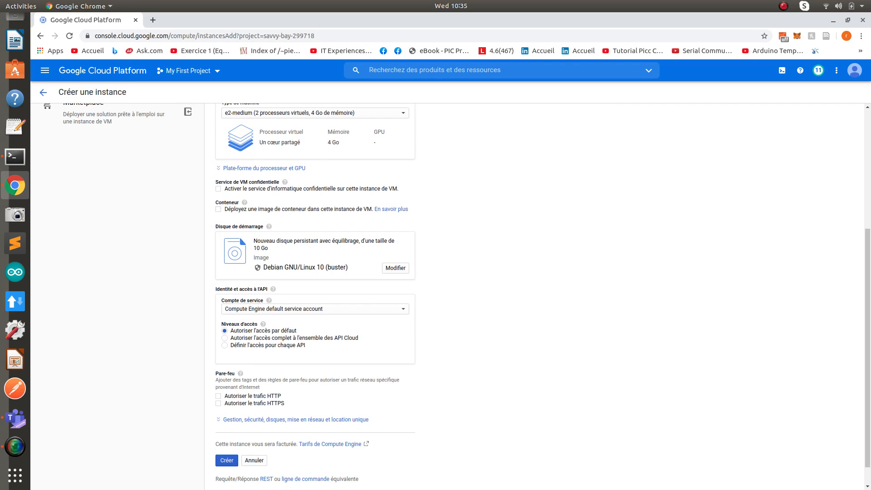
# Step: Change the instance's boot disk image to Ubuntu 20.04 LTS
pyautogui.click(395, 268)
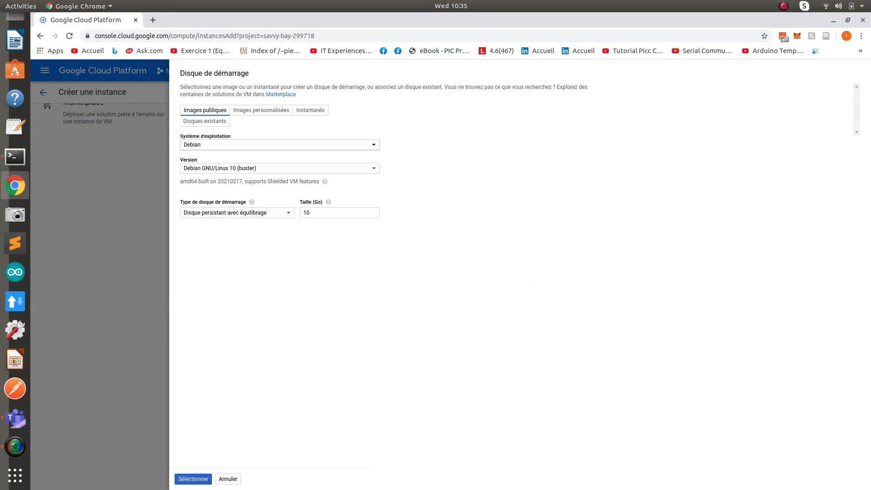
pyautogui.click(279, 144)
pyautogui.click(272, 268)
pyautogui.click(279, 168)
pyautogui.click(279, 226)
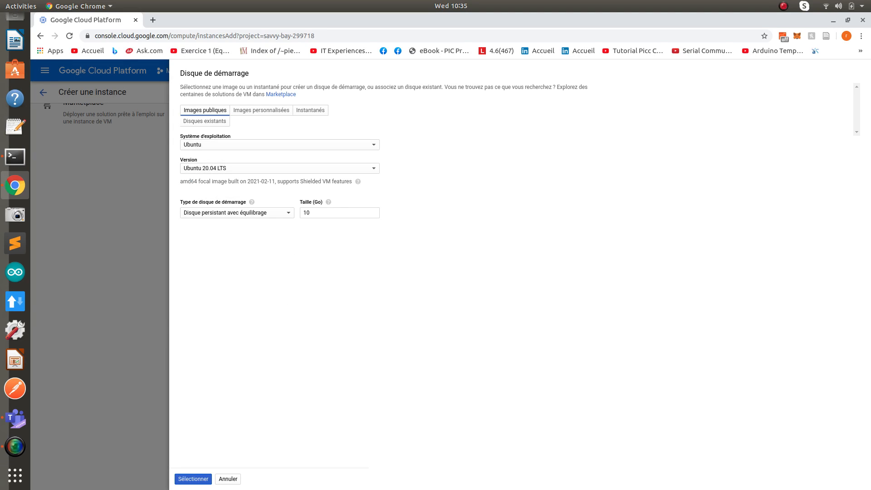
pyautogui.click(193, 478)
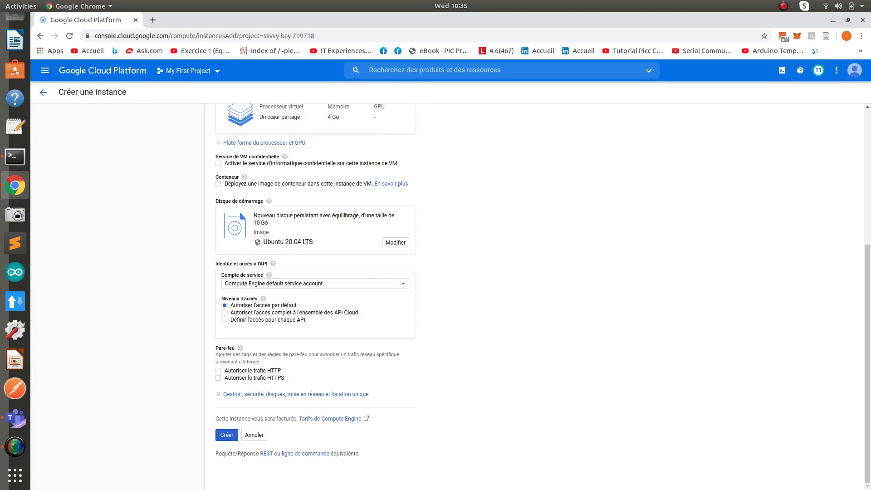
# Step: Allow HTTP and HTTPS traffic in the instance's firewall settings and expand the management, security, disks and networking options
pyautogui.click(218, 370)
pyautogui.click(218, 377)
pyautogui.click(295, 394)
pyautogui.scroll(-2, 255, 389)
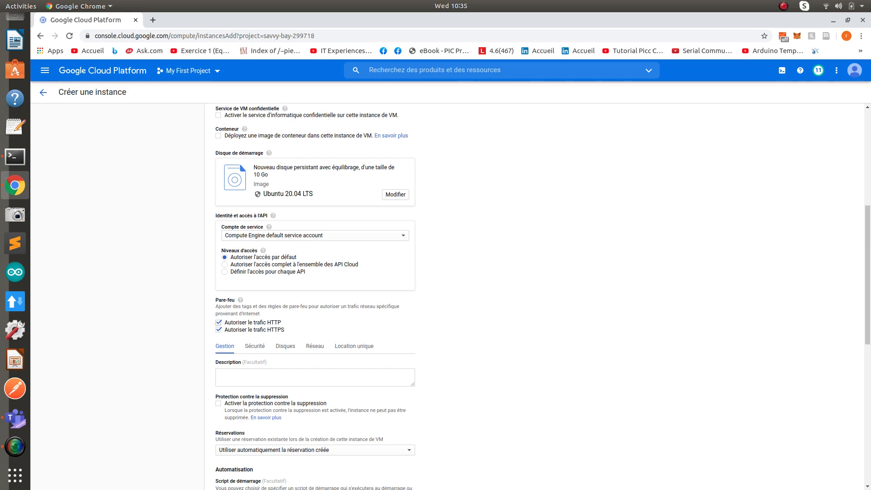
# Step: Paste the copied public key into the instance's own SSH keys in the security settings and create the instance
pyautogui.click(254, 345)
pyautogui.scroll(-4, 254, 345)
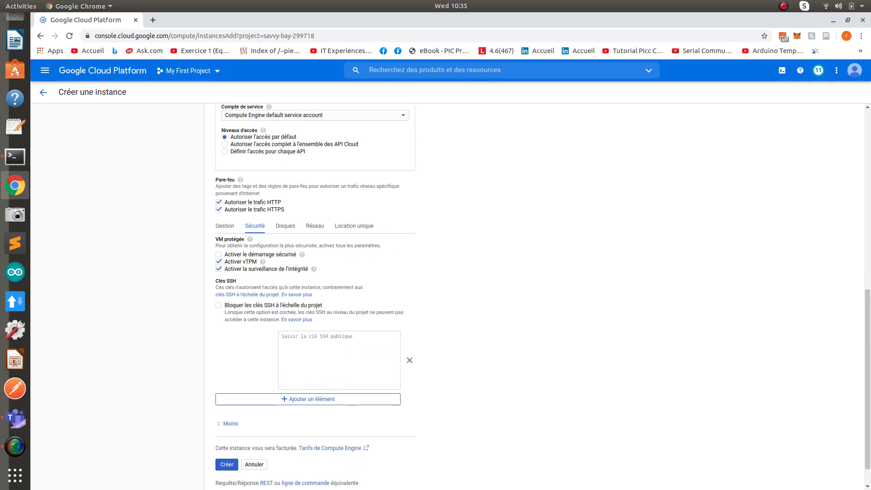
pyautogui.hotkey('ctrl', 'v')
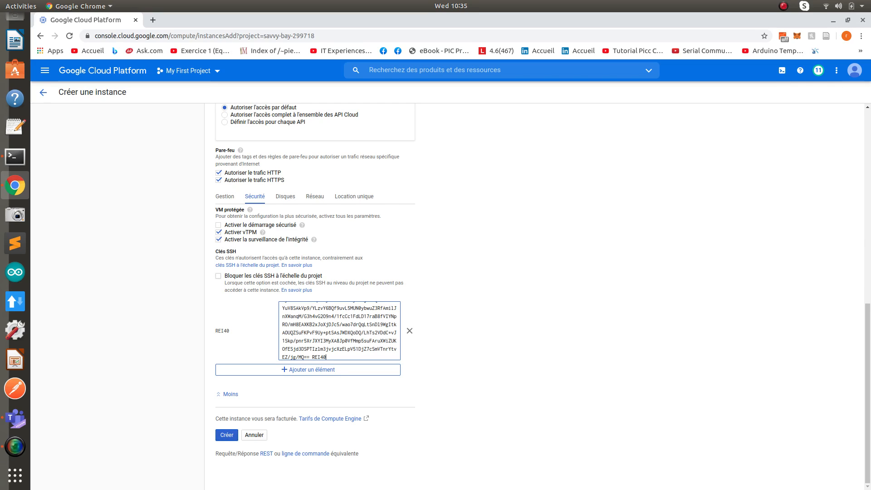
pyautogui.click(227, 434)
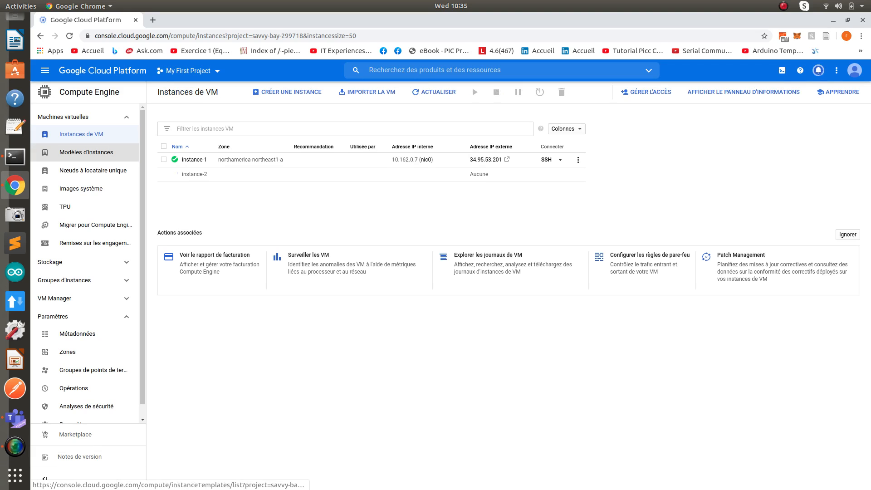
# Step: Switch to Terminal, recall the earlier sudo ssh command and change its key file to rei40 and its user to REI40
pyautogui.click(15, 156)
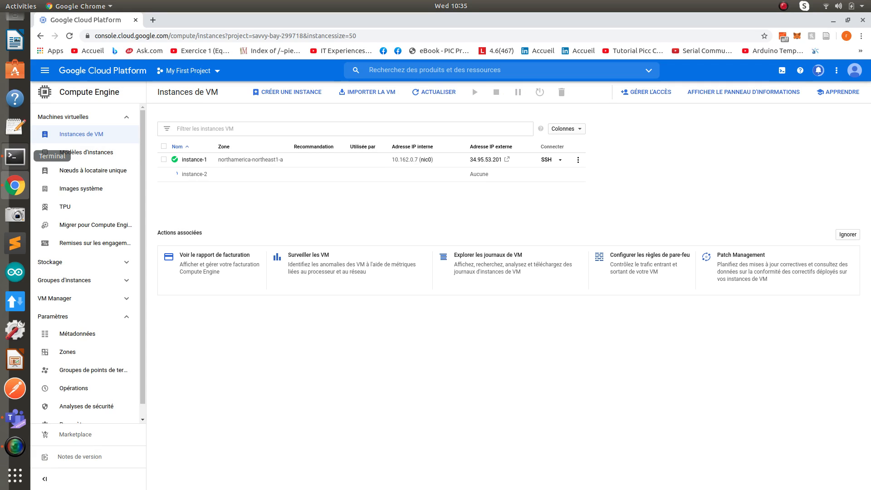
pyautogui.click(363, 354)
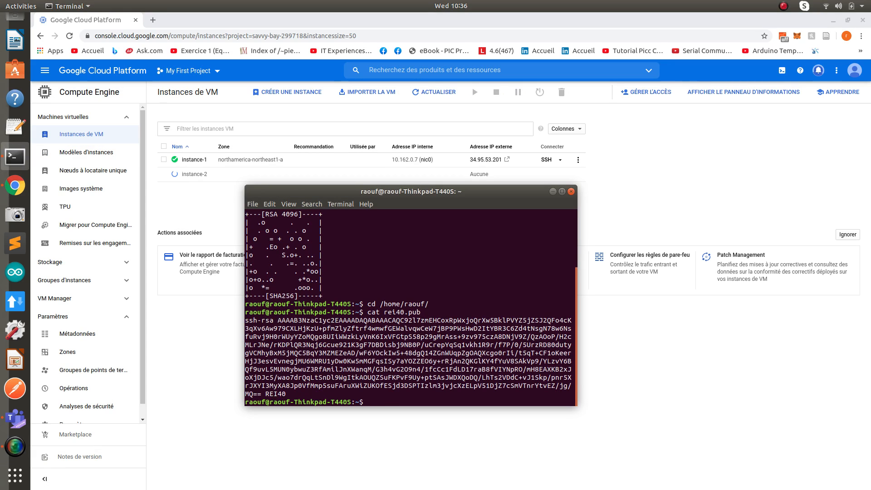
pyautogui.press('Up')
pyautogui.press('Up')
pyautogui.press('Up')
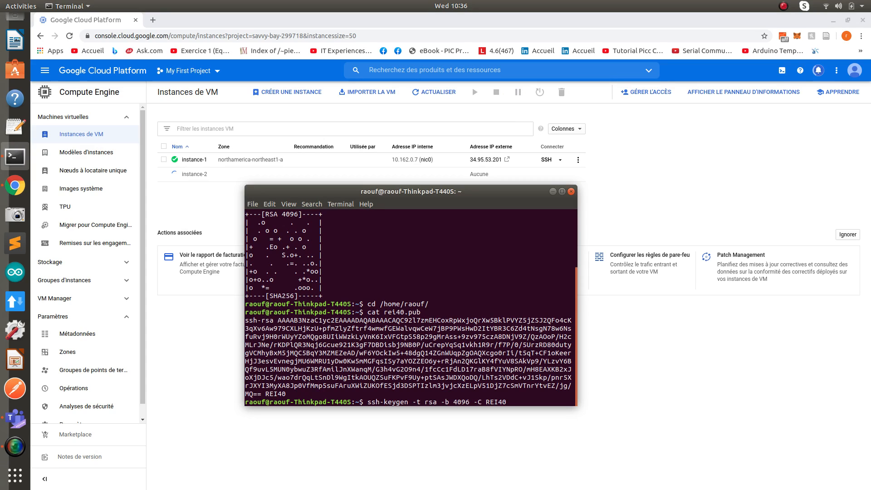
pyautogui.press('Up')
pyautogui.press('Left')
pyautogui.press('Left')
pyautogui.press('Left')
pyautogui.press('Left')
pyautogui.press('Left')
pyautogui.press('Left')
pyautogui.press('Left')
pyautogui.press('Left')
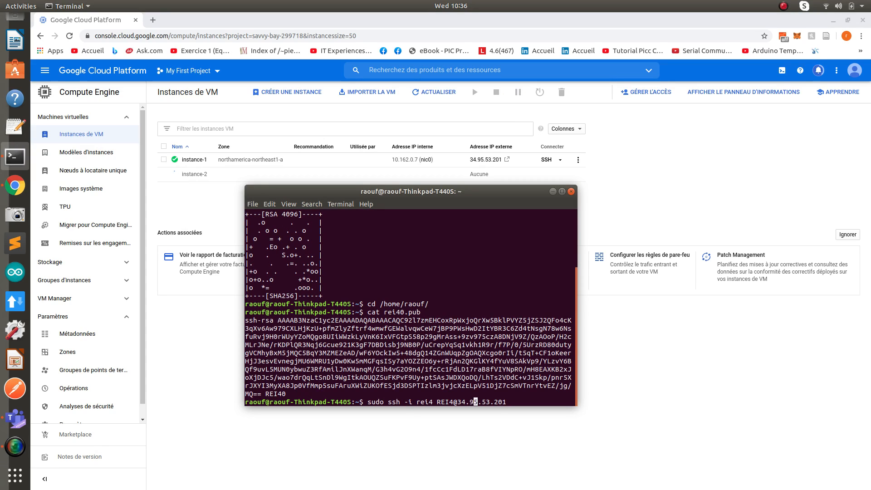
pyautogui.press('Left')
pyautogui.press('Left')
pyautogui.press('Left')
pyautogui.press('Left')
pyautogui.press('Left')
pyautogui.press('Left')
pyautogui.press('Left')
pyautogui.press('Left')
pyautogui.press('Left')
pyautogui.press('Left')
pyautogui.write('0')
pyautogui.press('Right')
pyautogui.press('Right')
pyautogui.press('Right')
pyautogui.press('Right')
pyautogui.press('Right')
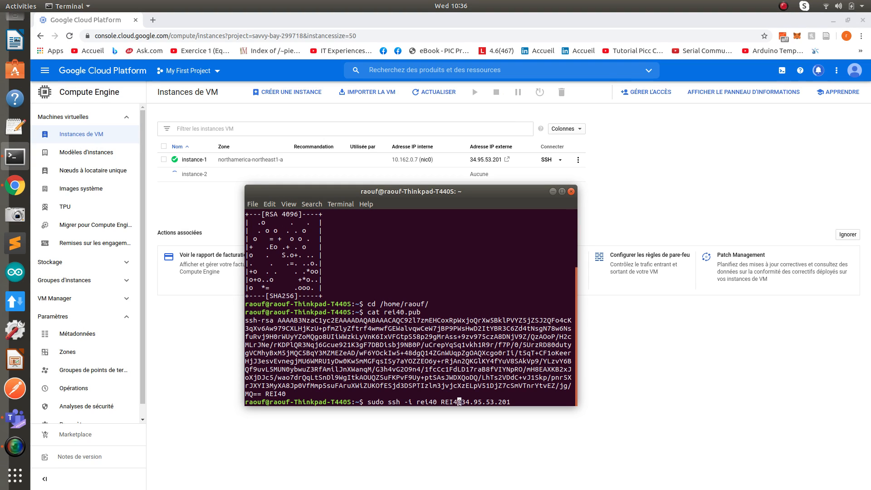
pyautogui.write('0')
# Step: Switch to Chrome and copy the external IP address of instance-2
pyautogui.click(200, 205)
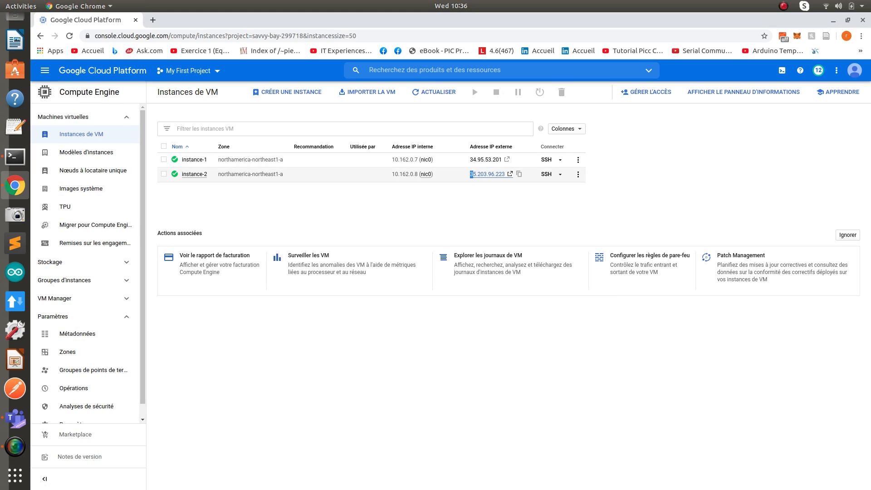
pyautogui.moveTo(470, 174); pyautogui.dragTo(504, 174)
pyautogui.hotkey('ctrl', 'c')
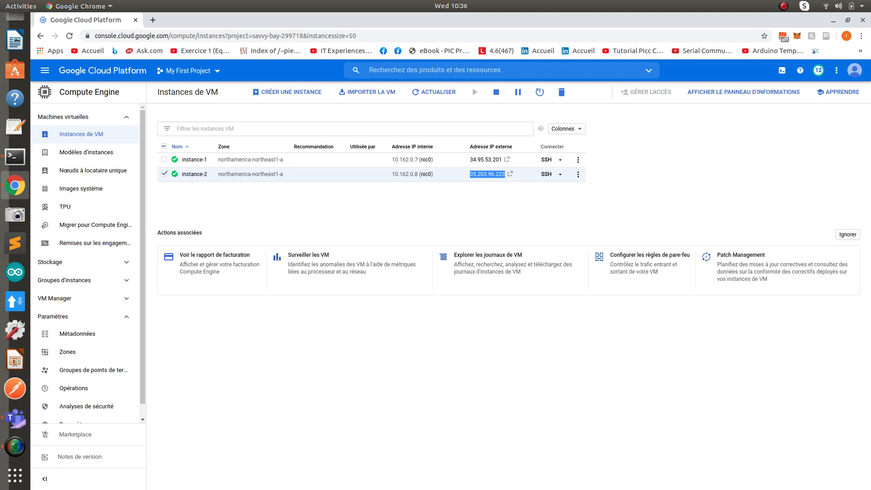
# Step: Switch to Terminal, replace the address in the ssh command with the copied 35.203.96.223 and run it
pyautogui.click(15, 156)
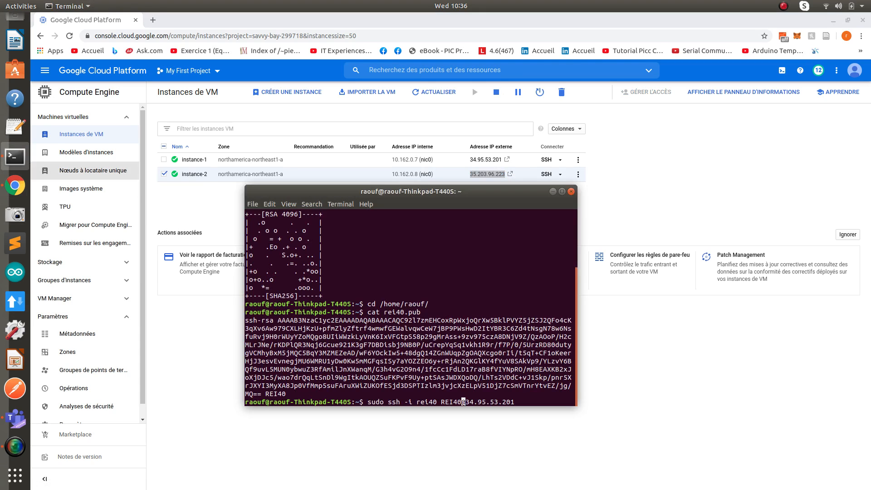
pyautogui.press('Right')
pyautogui.press('Right')
pyautogui.press('Right')
pyautogui.press('Right')
pyautogui.press('Right')
pyautogui.press('Right')
pyautogui.press('Right')
pyautogui.press('Right')
pyautogui.press('Right')
pyautogui.press('Right')
pyautogui.press('Right')
pyautogui.press('Right')
pyautogui.press('Right')
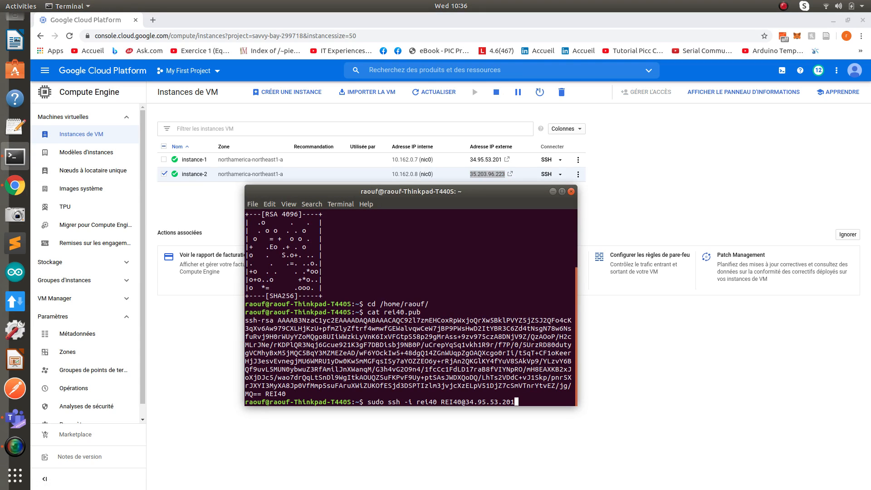
pyautogui.press('BackSpace')
pyautogui.press('BackSpace')
pyautogui.press('BackSpace')
pyautogui.press('BackSpace')
pyautogui.press('BackSpace')
pyautogui.press('BackSpace')
pyautogui.press('BackSpace')
pyautogui.press('BackSpace')
pyautogui.press('BackSpace')
pyautogui.press('BackSpace')
pyautogui.press('BackSpace')
pyautogui.press('BackSpace')
pyautogui.rightClick(475, 345)
pyautogui.click(492, 370)
pyautogui.press('Return')
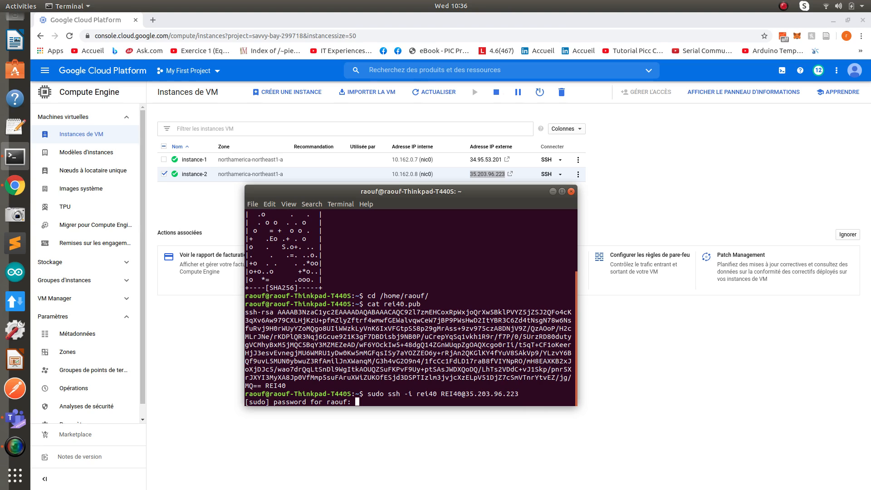
# Step: Log in to the instance with the sudo password and the key's passphrase, answering yes to continue connecting to the host
pyautogui.press('Return')
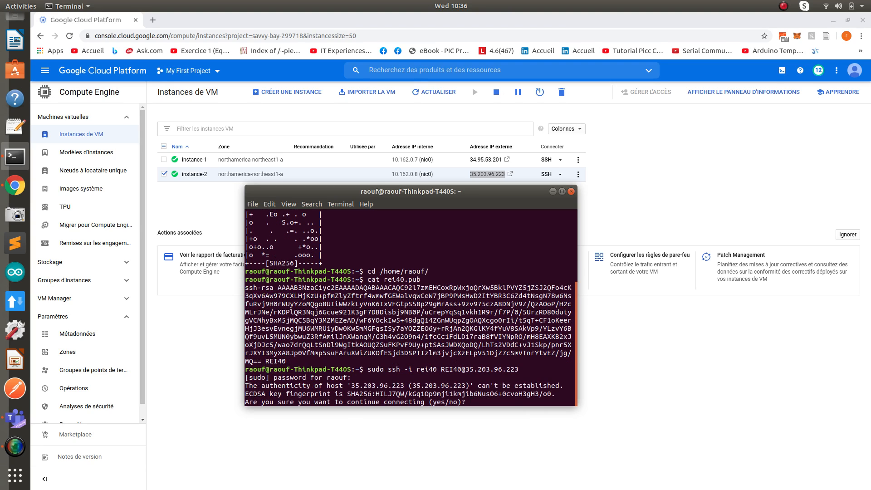
pyautogui.write('yes')
pyautogui.press('Return')
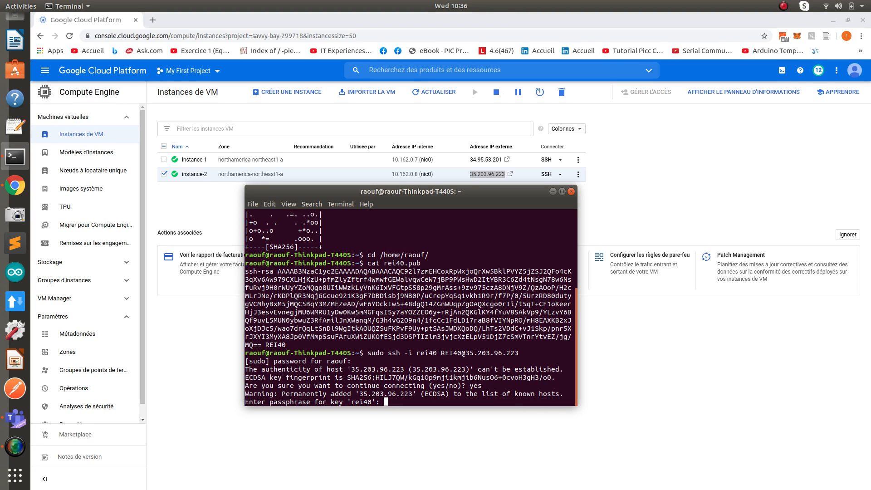
pyautogui.press('Return')
# Step: List the files in the instance's home directory with ls
pyautogui.write('r')
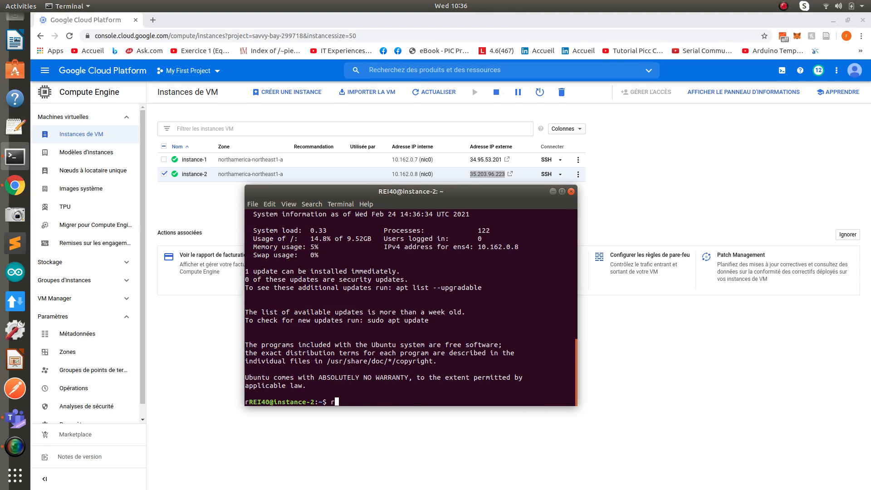
pyautogui.press('BackSpace')
pyautogui.write('ls')
pyautogui.press('Return')
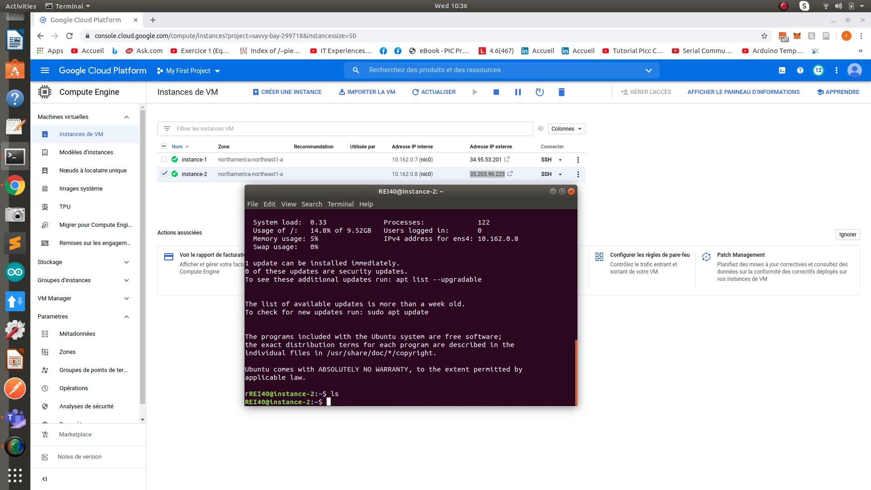
pyautogui.write('c')
pyautogui.moveTo(245, 402); pyautogui.dragTo(307, 402)
pyautogui.click(306, 401)
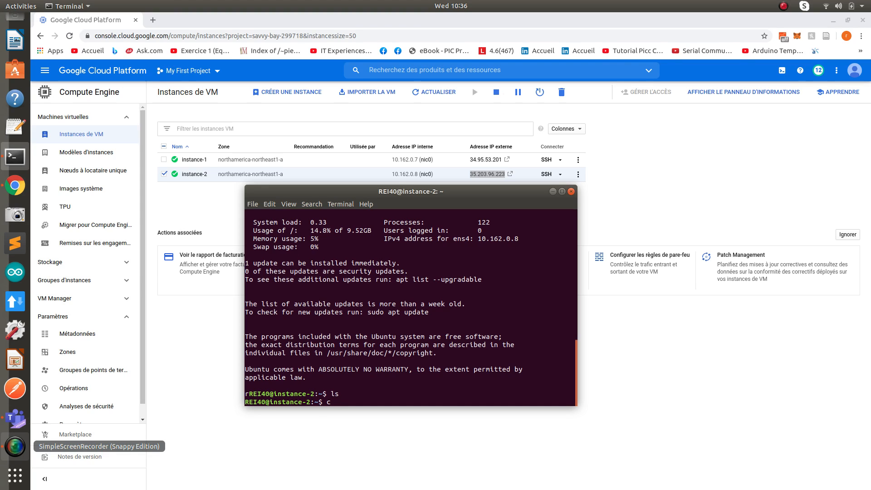
pyautogui.click(15, 446)
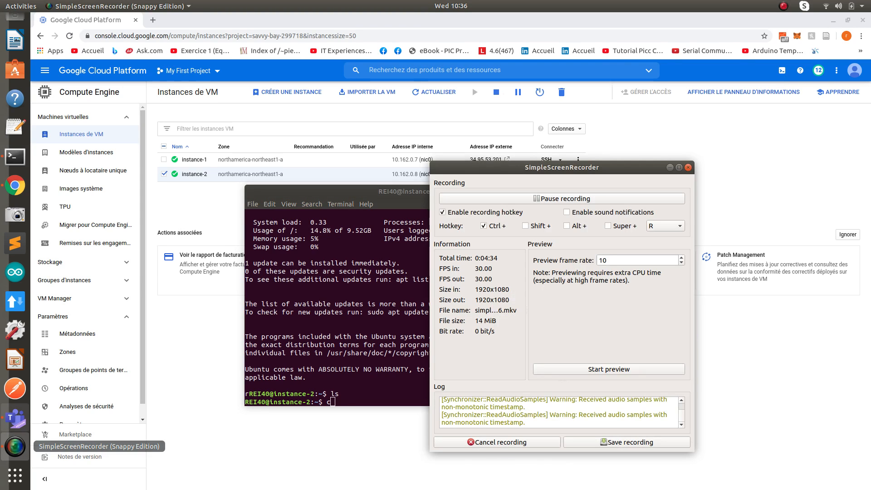